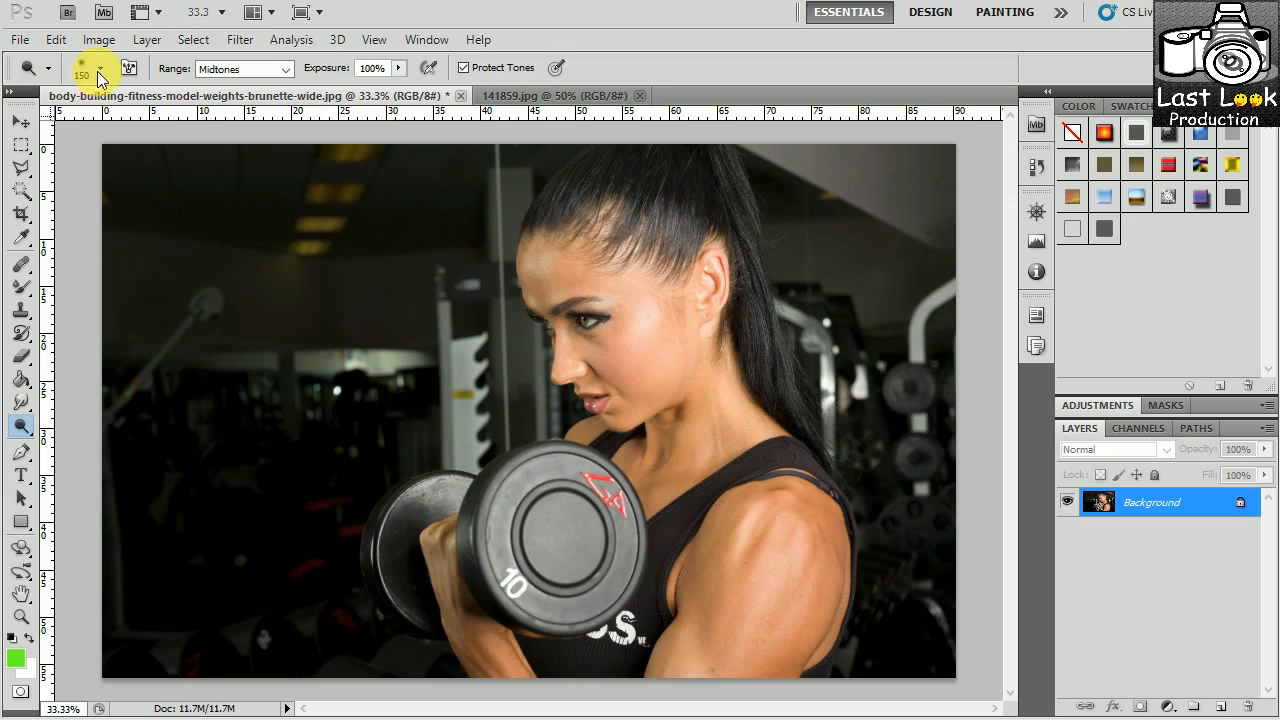
Set the Dodge tool's brush size to 201 px with 0% hardness
left_click(97, 71)
left_click_drag(464, 321, 365, 260)
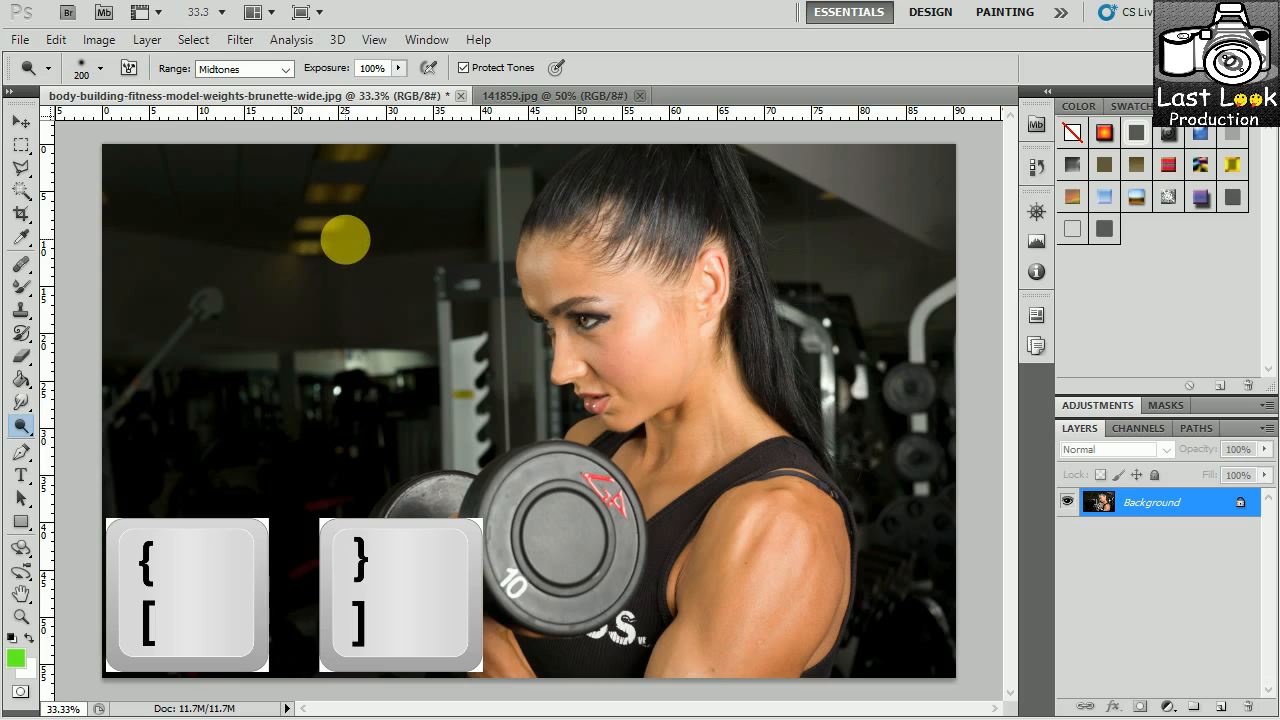
key("bracketleft")
key("bracketleft")
key("bracketleft")
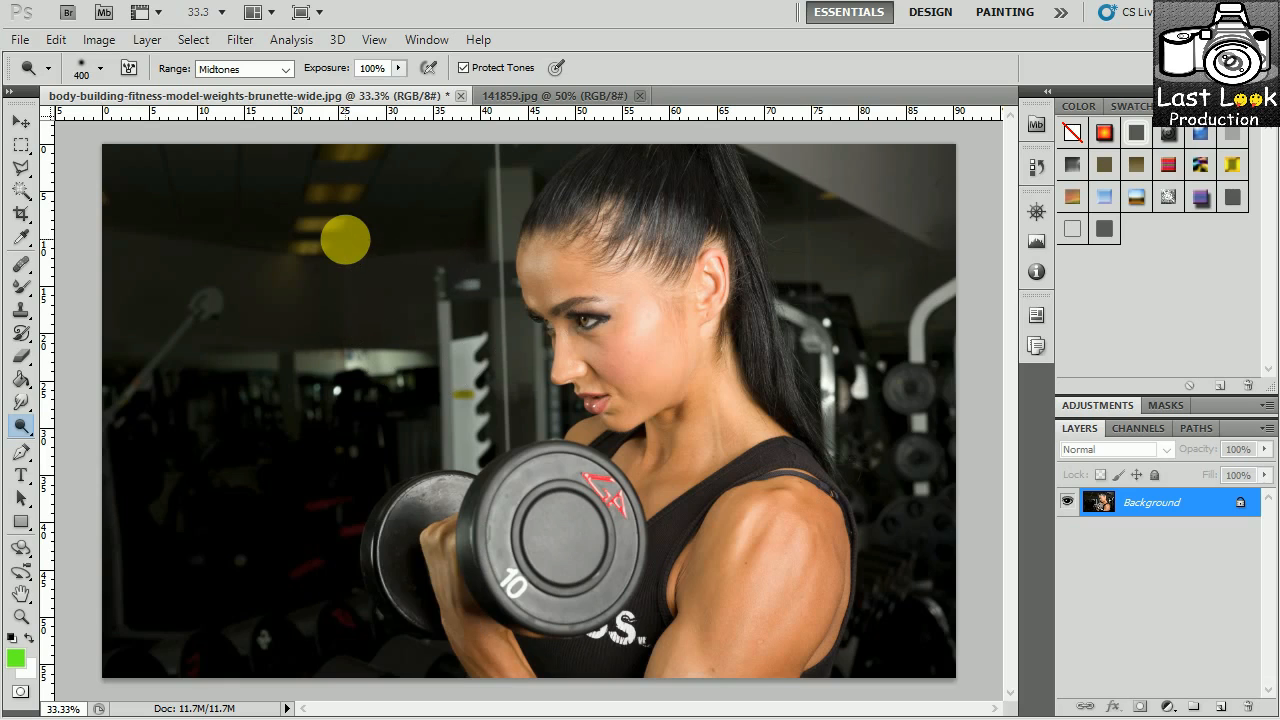
right_click(345, 240)
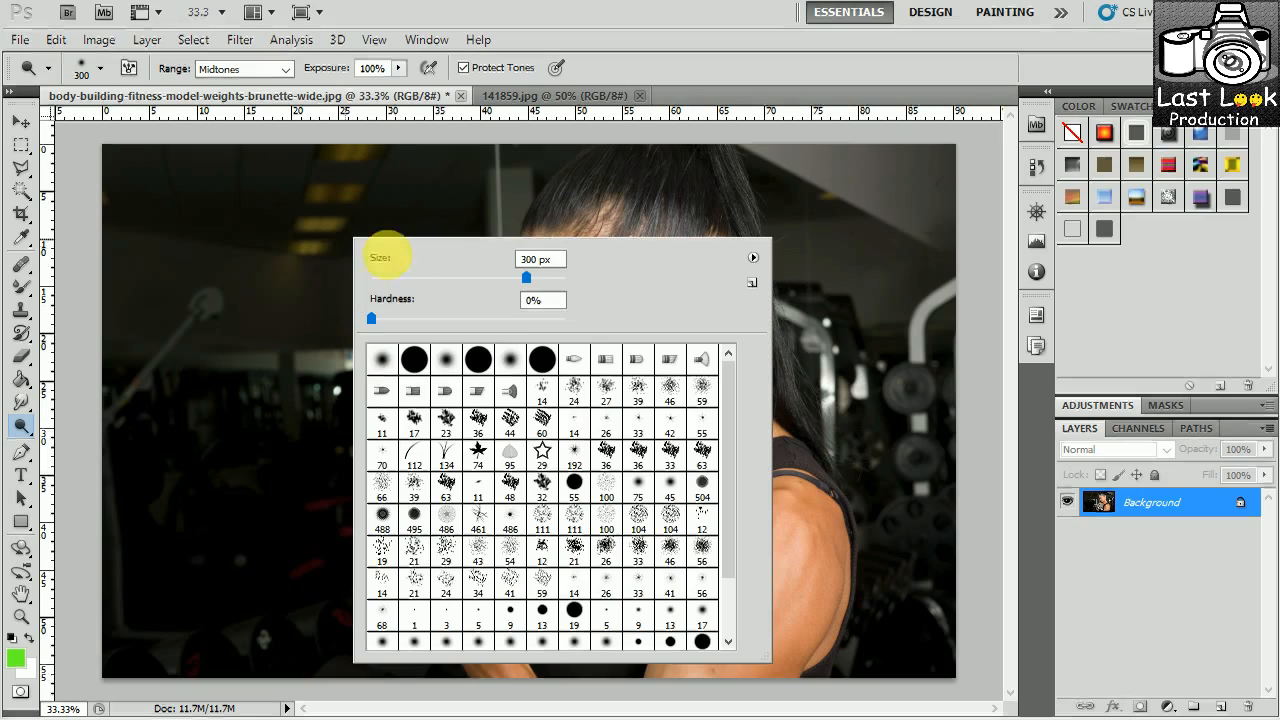
mouse_move(526, 279)
left_mouse_down()
mouse_move(428, 279)
mouse_move(516, 280)
left_mouse_up()
left_click(620, 86)
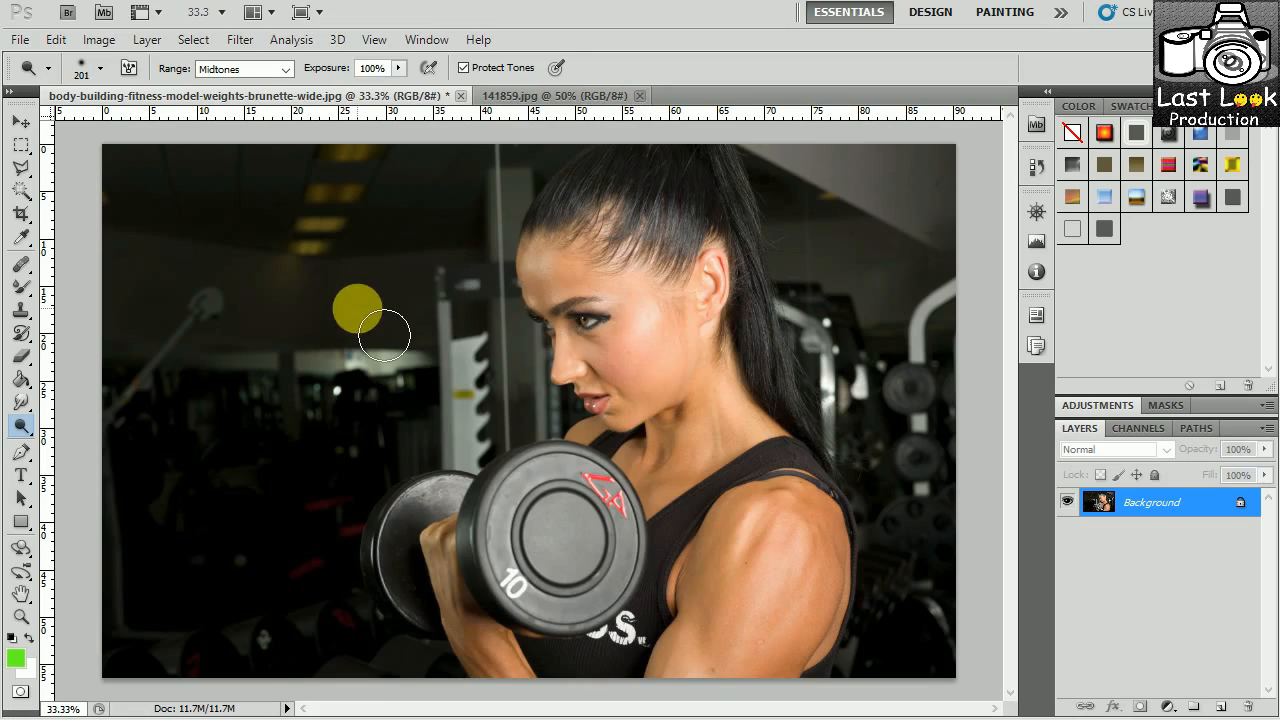
Keep the Dodge tool's range at Midtones and set its exposure to 50%
left_click(254, 72)
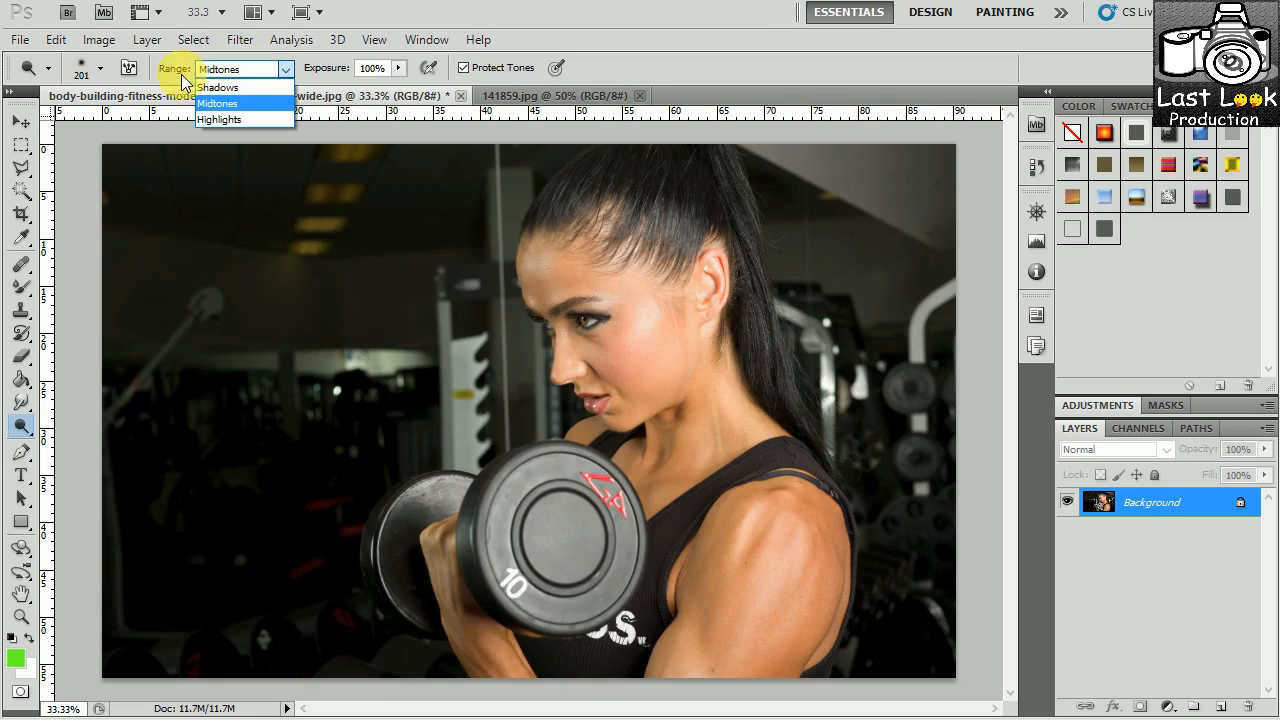
left_click(267, 70)
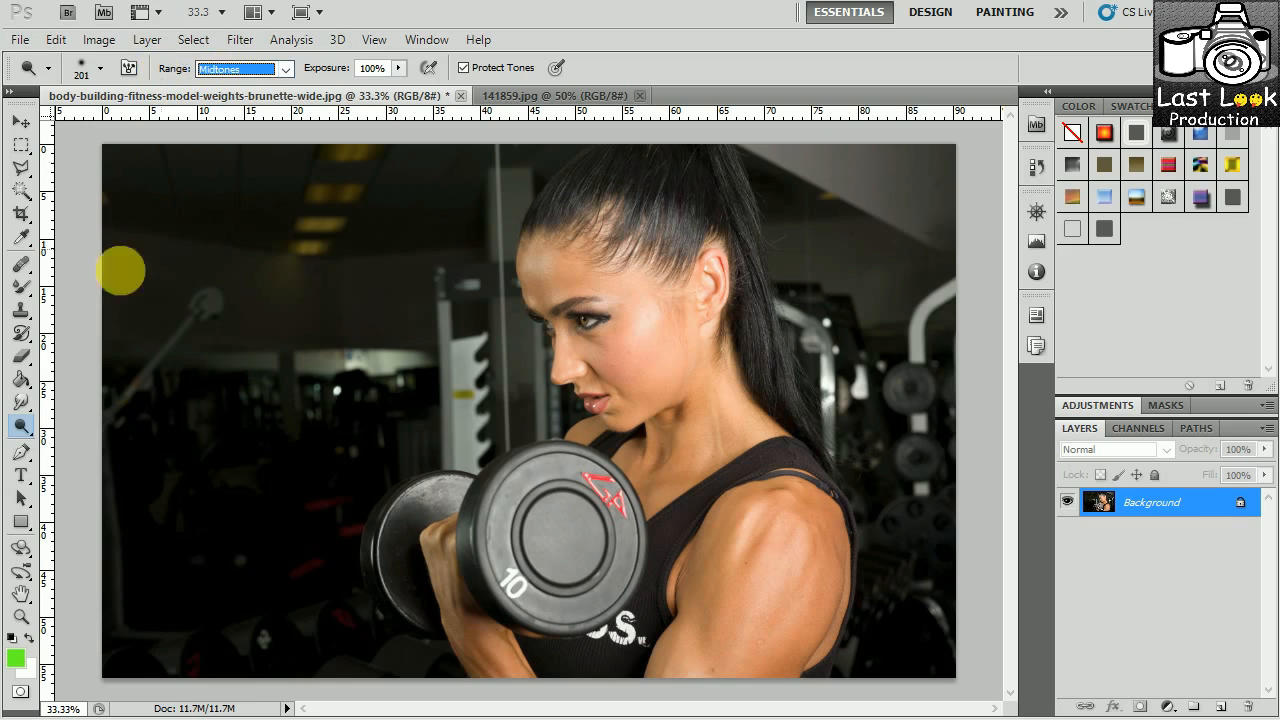
right_click(21, 426)
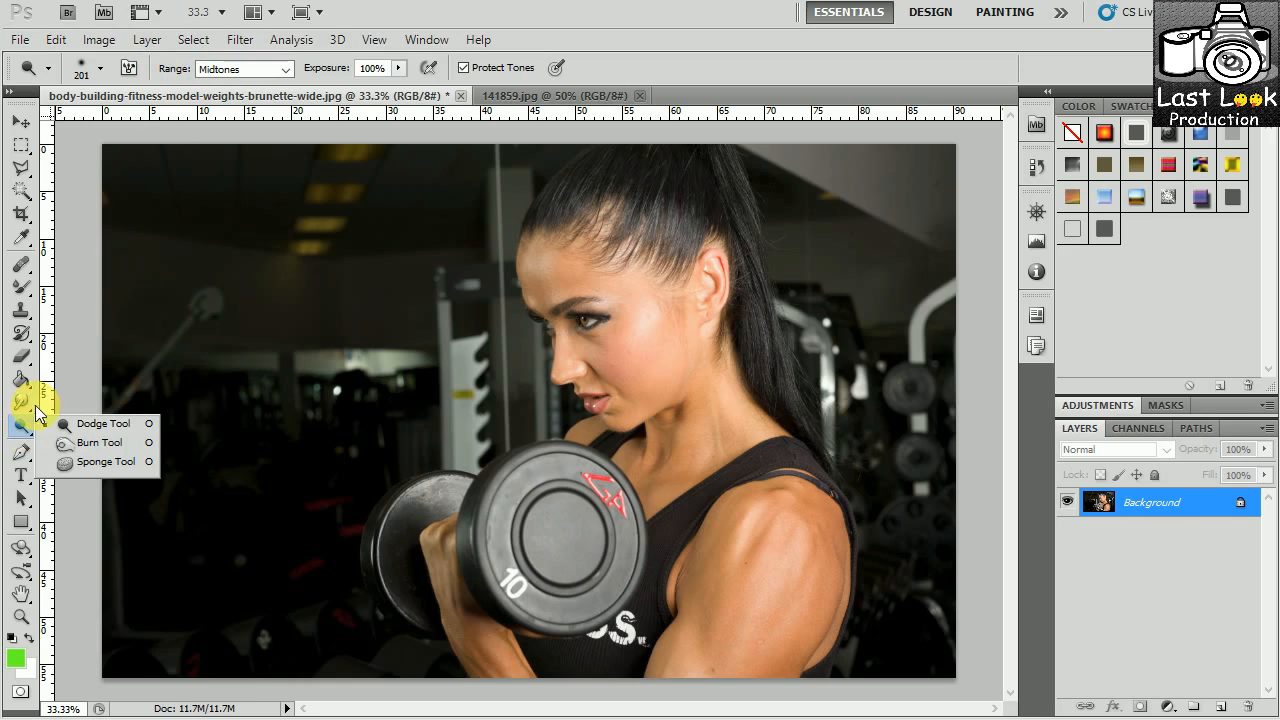
left_click(326, 79)
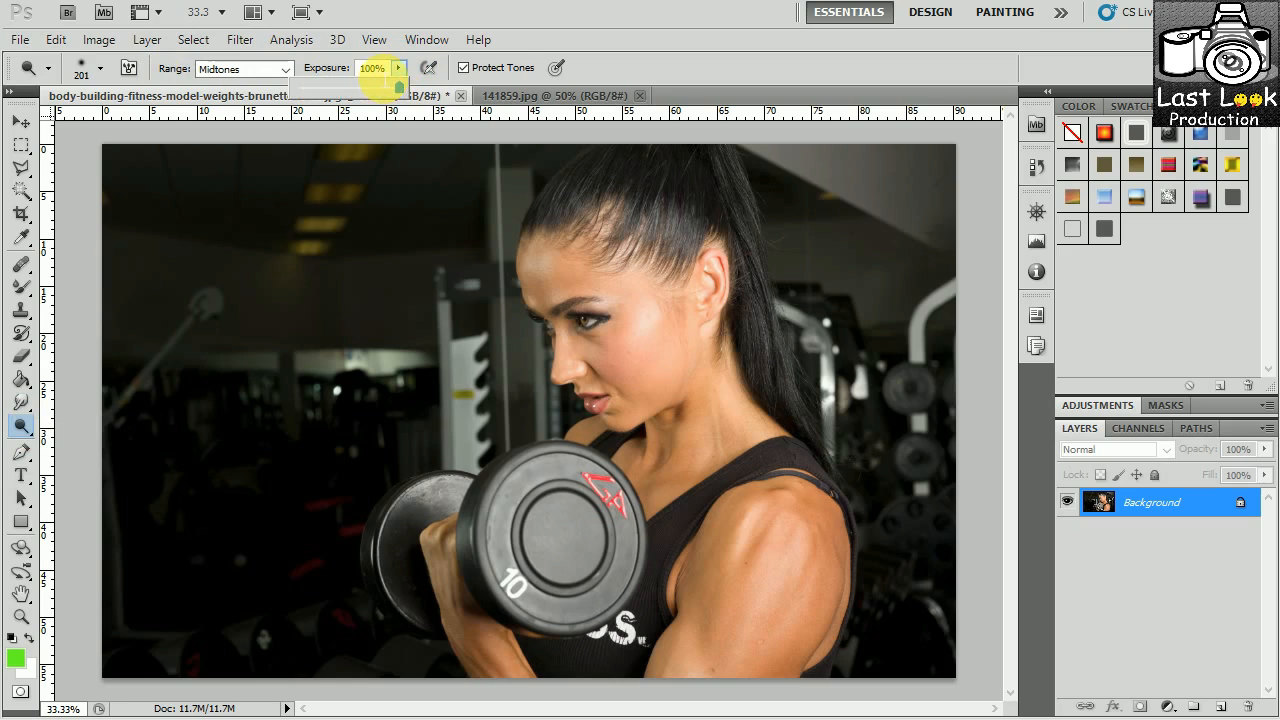
left_click(362, 67)
type("50")
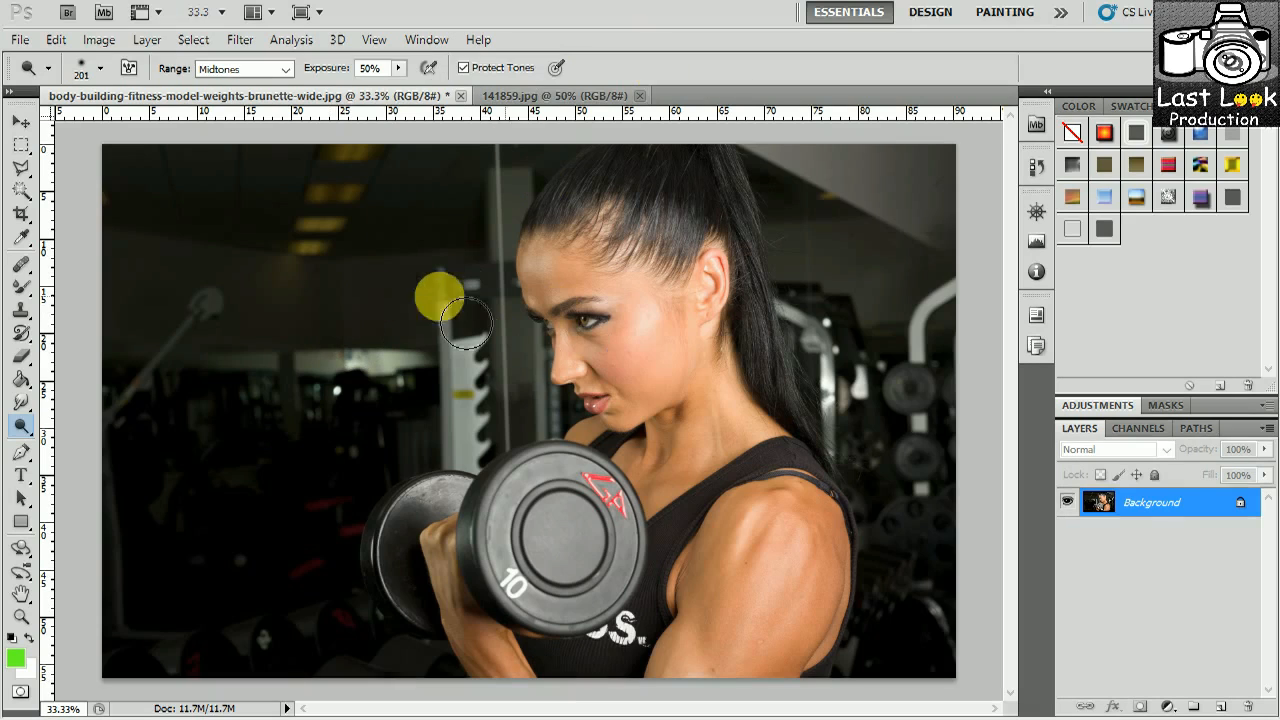
Brighten the skin of the woman's face with Dodge strokes at 50% exposure
left_click_drag(473, 409, 418, 335)
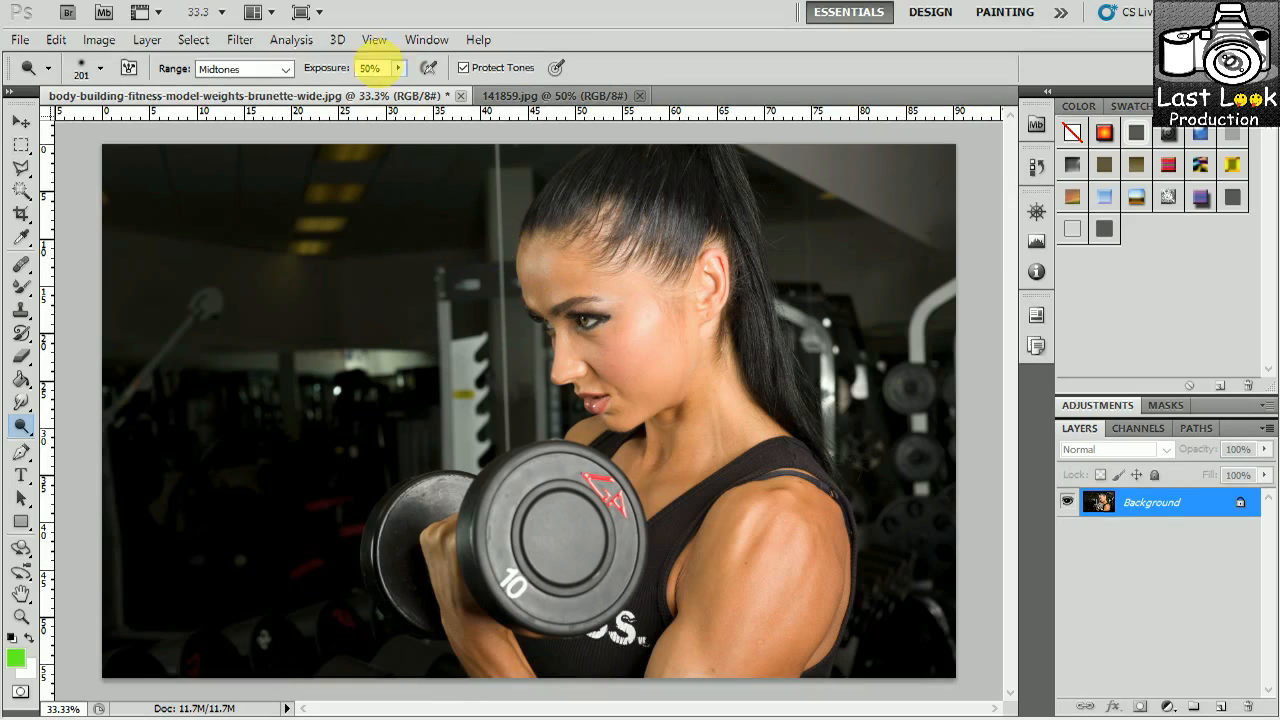
left_click(571, 282)
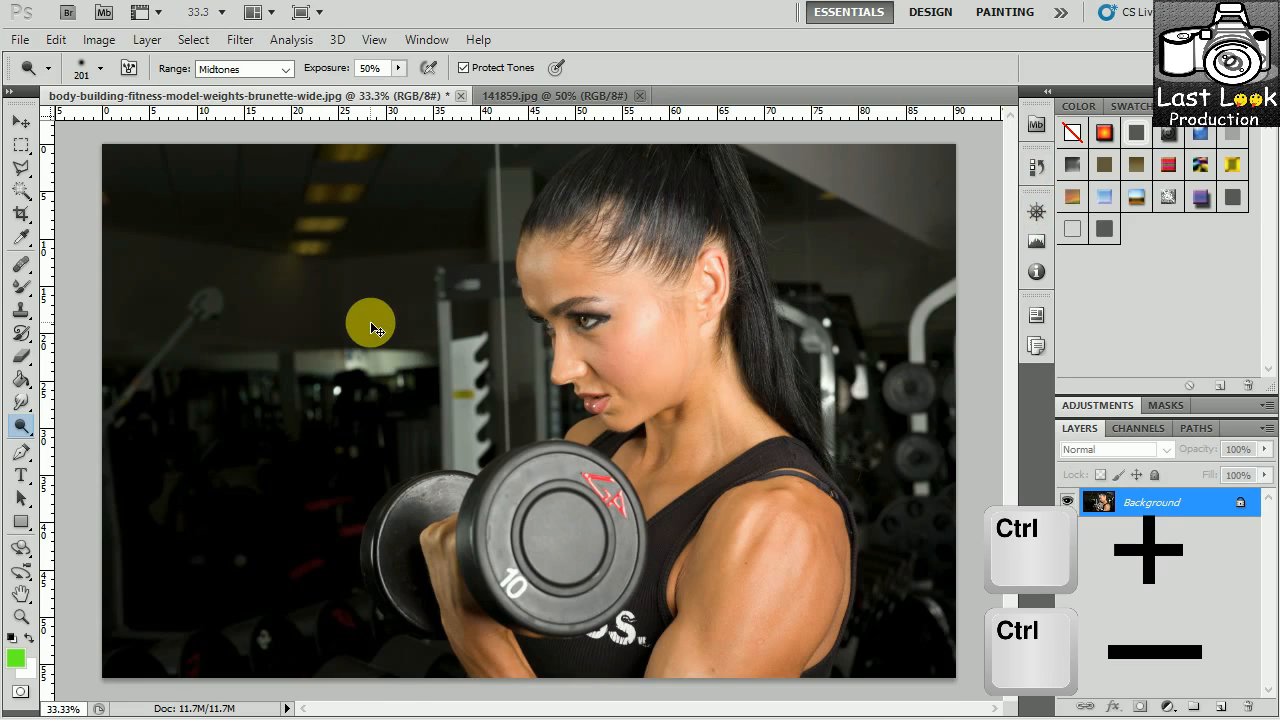
key("ctrl+plus")
key("ctrl+plus")
key("space")
left_click_drag(586, 367, 444, 480)
left_click(414, 233)
mouse_move(467, 285)
left_mouse_down()
mouse_move(464, 336)
mouse_move(461, 288)
mouse_move(556, 310)
mouse_move(468, 305)
mouse_move(455, 274)
mouse_move(463, 326)
mouse_move(610, 323)
mouse_move(672, 362)
mouse_move(594, 326)
mouse_move(493, 307)
mouse_move(663, 396)
mouse_move(658, 424)
mouse_move(607, 466)
mouse_move(652, 494)
mouse_move(683, 420)
mouse_move(697, 483)
mouse_move(619, 468)
mouse_move(617, 432)
mouse_move(529, 466)
mouse_move(702, 428)
mouse_move(736, 389)
mouse_move(735, 493)
mouse_move(646, 553)
mouse_move(655, 542)
mouse_move(627, 586)
mouse_move(683, 540)
mouse_move(645, 569)
mouse_move(724, 531)
mouse_move(706, 510)
mouse_move(599, 492)
mouse_move(573, 466)
mouse_move(593, 488)
mouse_move(577, 436)
mouse_move(625, 370)
mouse_move(679, 481)
mouse_move(777, 502)
mouse_move(789, 518)
mouse_move(784, 616)
mouse_move(779, 507)
mouse_move(763, 642)
mouse_move(869, 612)
mouse_move(829, 569)
mouse_move(845, 533)
mouse_move(833, 477)
mouse_move(804, 634)
mouse_move(707, 689)
mouse_move(696, 717)
mouse_move(651, 657)
mouse_move(702, 627)
mouse_move(653, 627)
mouse_move(727, 586)
mouse_move(721, 635)
mouse_move(690, 652)
mouse_move(715, 592)
mouse_move(673, 716)
mouse_move(750, 698)
mouse_move(867, 623)
mouse_move(764, 571)
mouse_move(778, 631)
left_mouse_up()
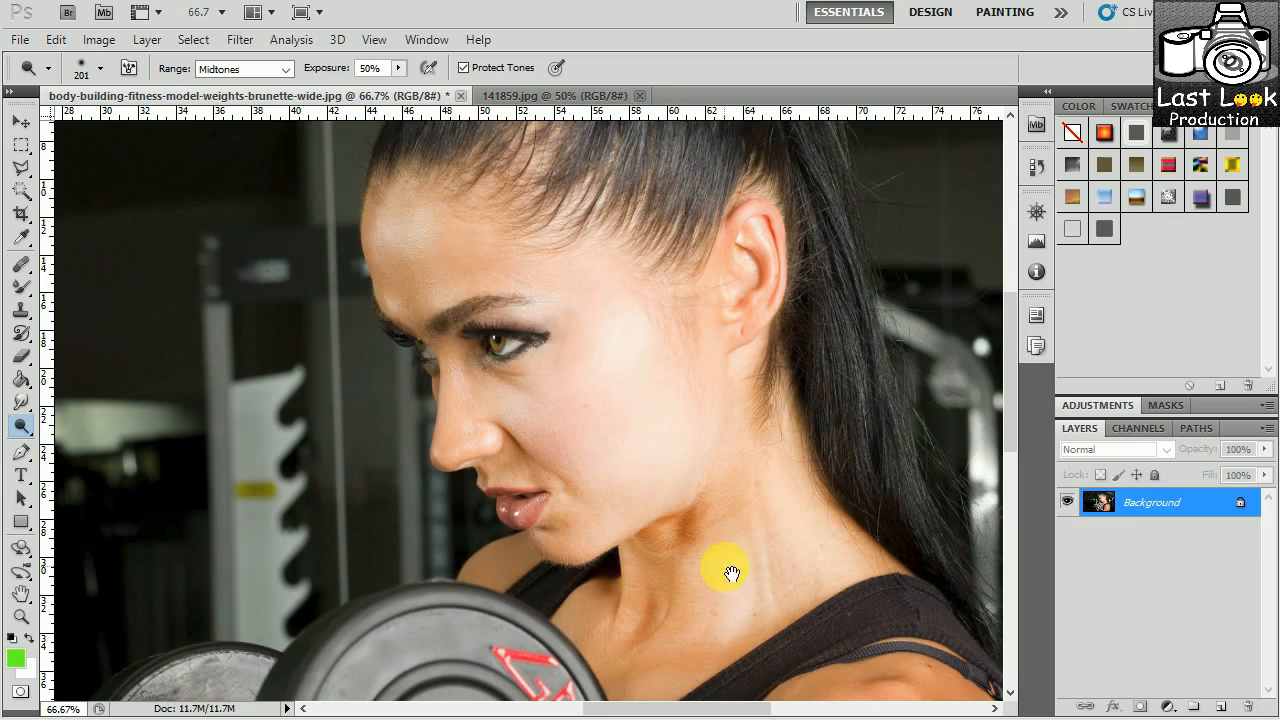
Brighten the skin of the woman's shoulder and upper arm with Dodge strokes
left_click_drag(728, 554, 694, 368)
mouse_move(814, 486)
left_mouse_down()
mouse_move(868, 463)
mouse_move(971, 571)
mouse_move(966, 600)
mouse_move(686, 719)
left_mouse_up()
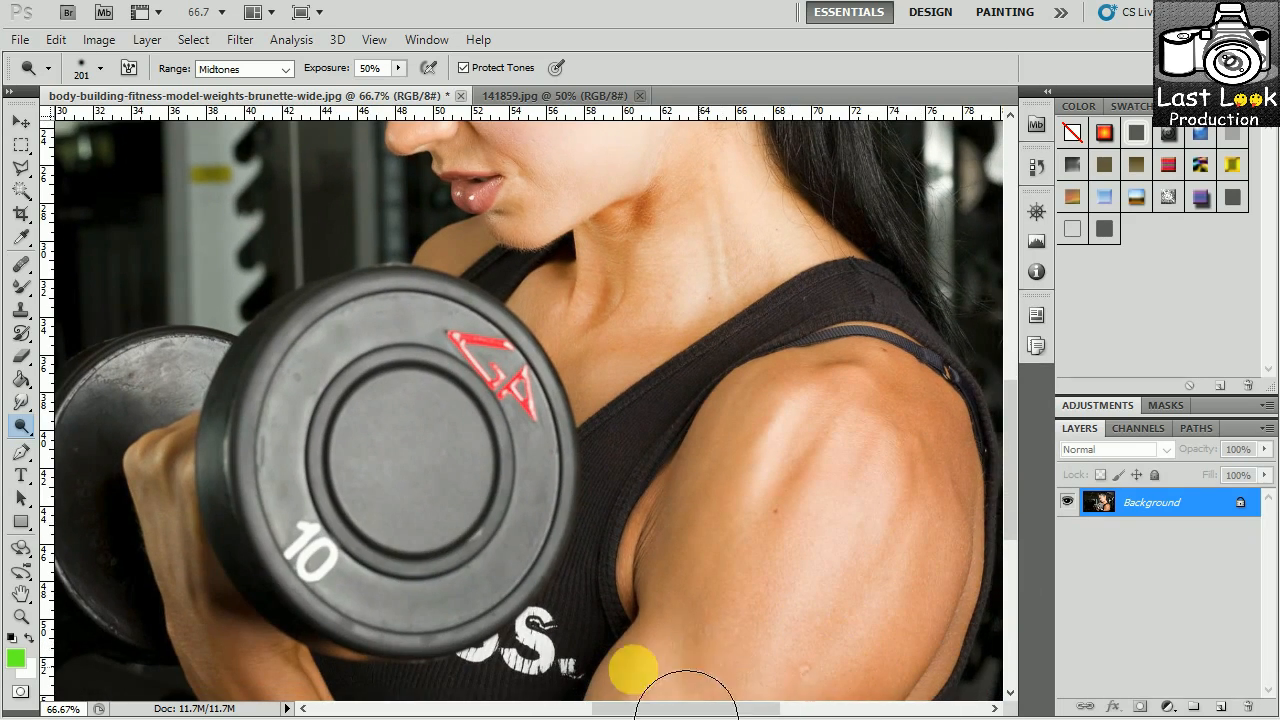
left_click_drag(759, 614, 787, 491)
mouse_move(758, 446)
left_mouse_down()
mouse_move(797, 463)
mouse_move(695, 651)
mouse_move(937, 628)
mouse_move(779, 636)
mouse_move(877, 647)
mouse_move(985, 589)
mouse_move(1003, 524)
mouse_move(1005, 360)
mouse_move(985, 343)
mouse_move(1015, 383)
mouse_move(923, 302)
mouse_move(1007, 359)
mouse_move(920, 303)
mouse_move(883, 302)
mouse_move(778, 346)
mouse_move(752, 500)
mouse_move(837, 350)
mouse_move(757, 595)
mouse_move(740, 562)
mouse_move(749, 676)
mouse_move(941, 633)
mouse_move(930, 662)
mouse_move(943, 343)
mouse_move(997, 403)
mouse_move(833, 468)
mouse_move(997, 319)
mouse_move(837, 371)
left_mouse_up()
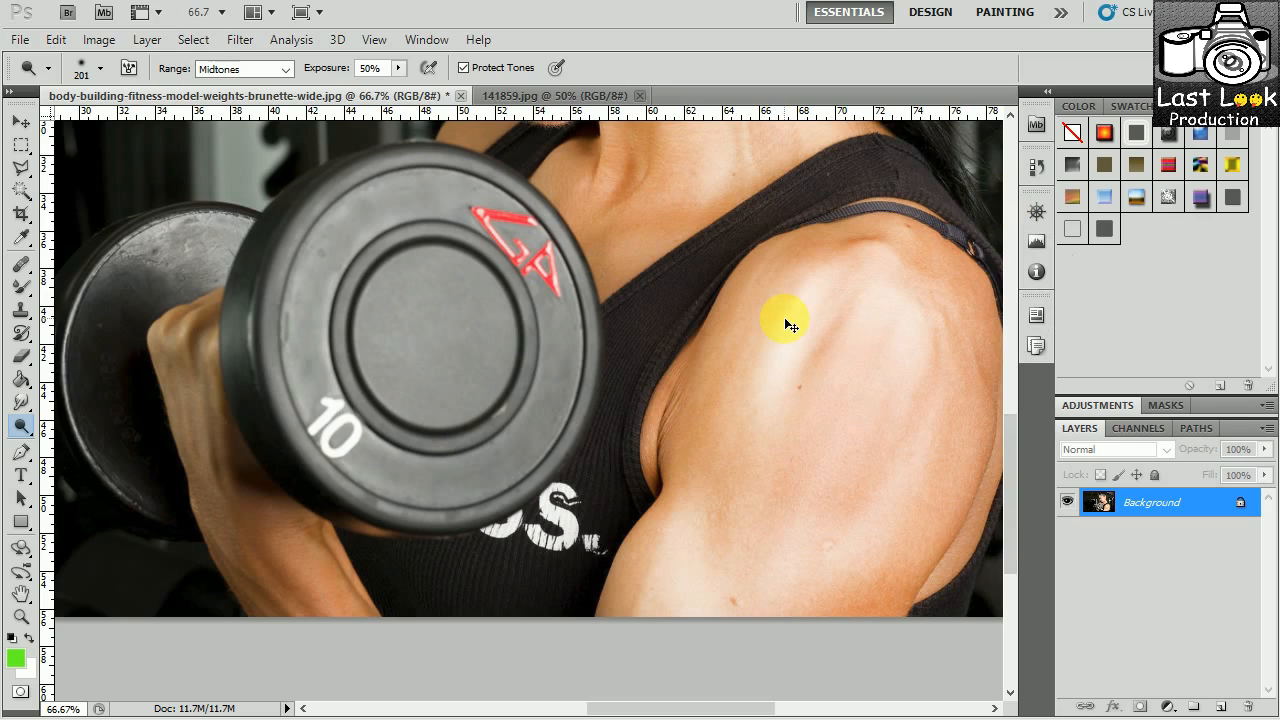
key("ctrl+minus")
key("ctrl+minus")
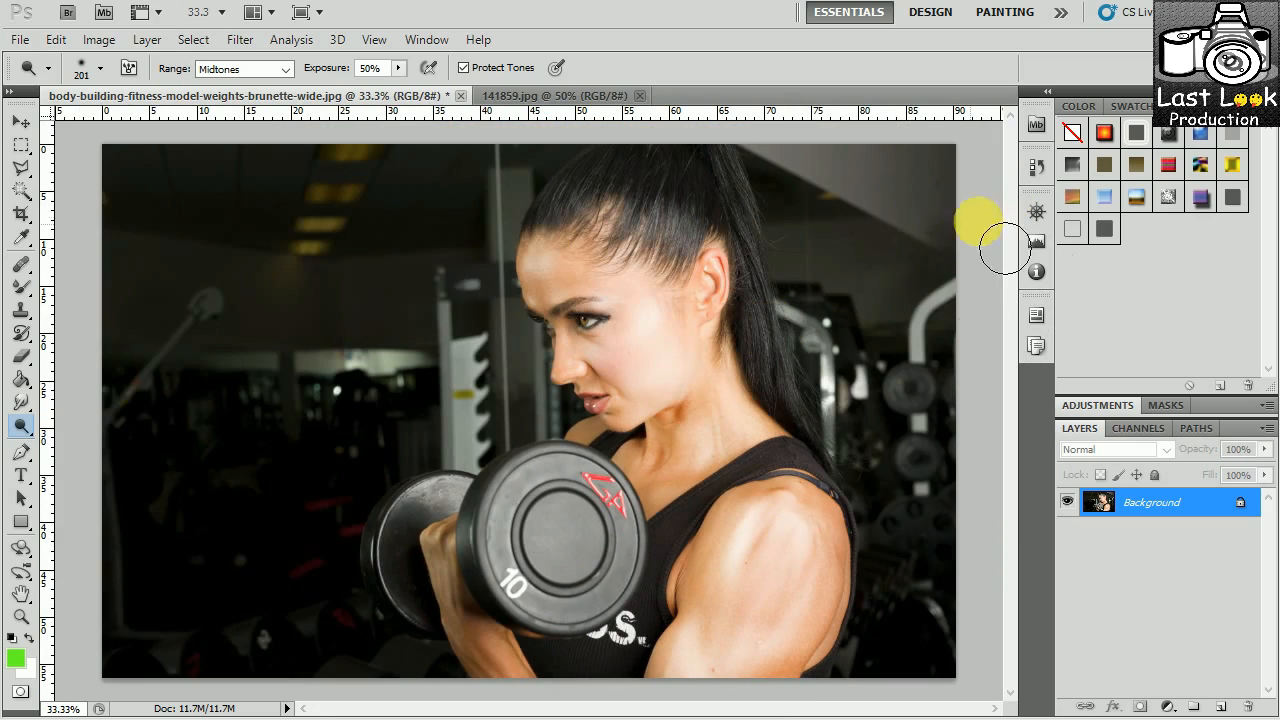
Revert the gym photo to its original snapshot in the history, discarding the Dodge strokes
left_click(1036, 176)
scroll(886, 200, "up", 5)
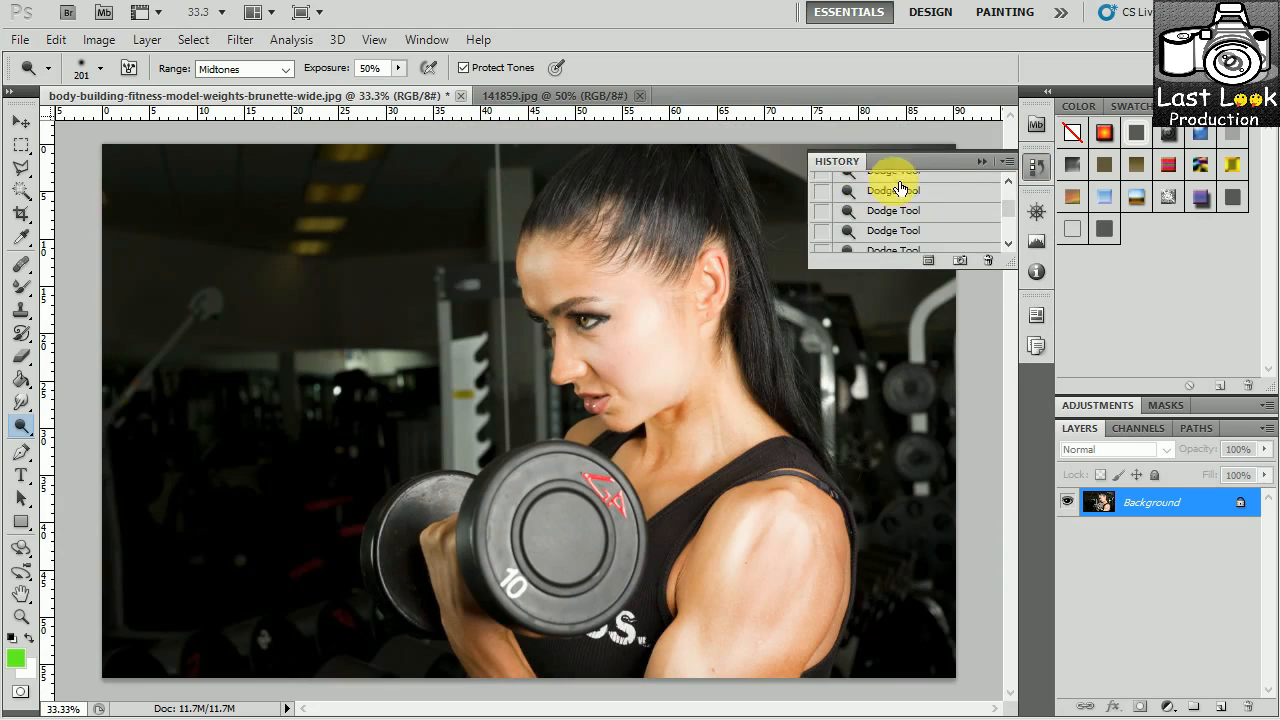
left_click(890, 188)
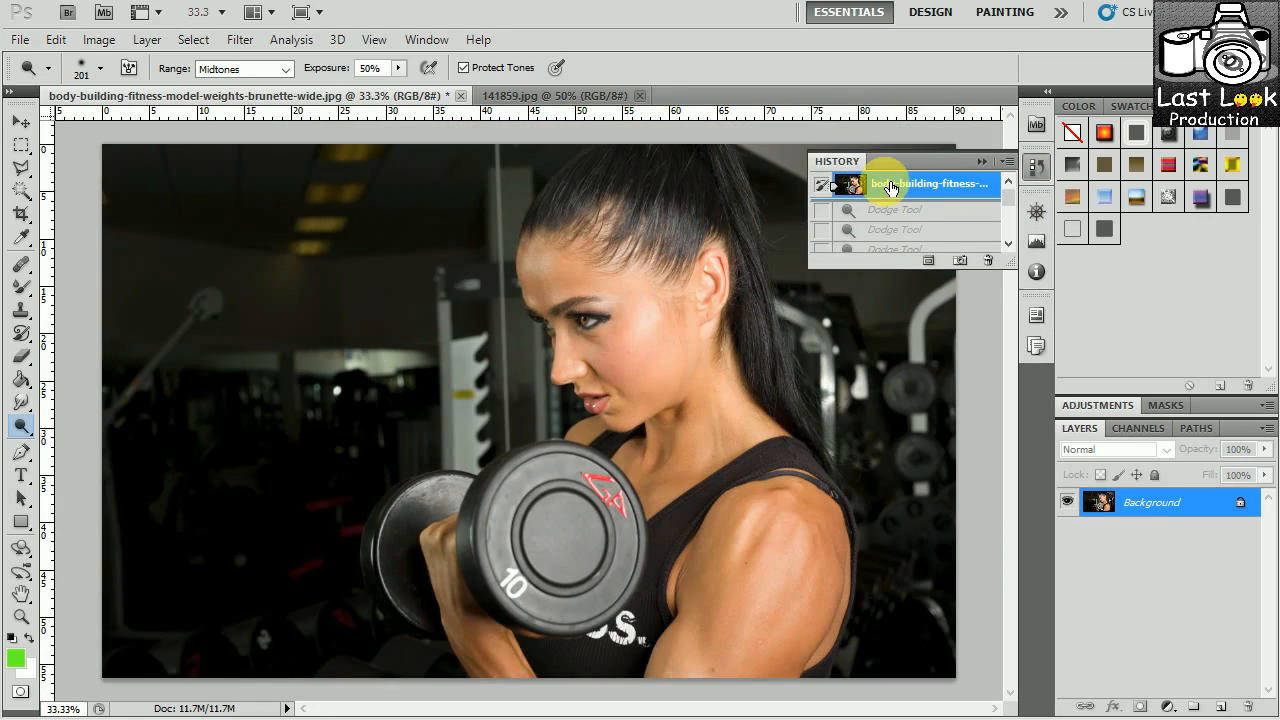
left_click(979, 163)
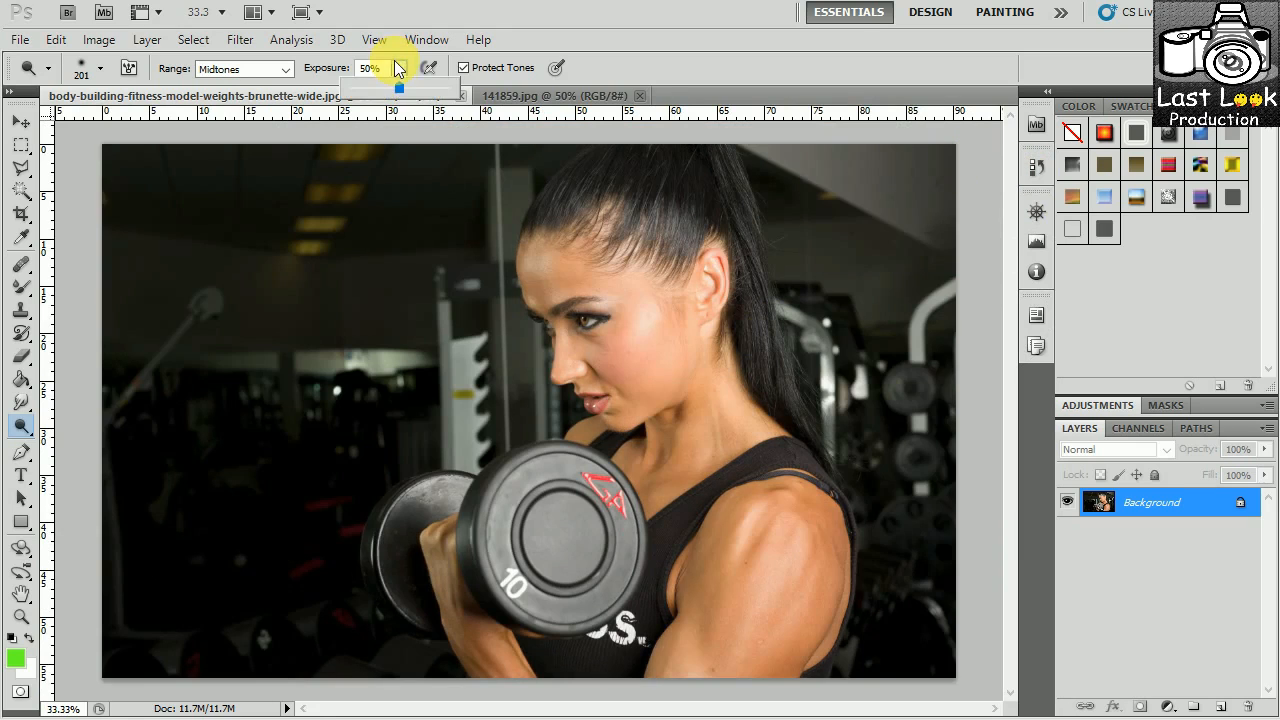
Set the Dodge exposure to 100% and brighten the skin of the woman's face and arms
left_click_drag(402, 86, 758, 57)
mouse_move(657, 308)
left_mouse_down()
mouse_move(565, 281)
mouse_move(570, 316)
mouse_move(586, 299)
mouse_move(628, 312)
mouse_move(608, 307)
mouse_move(686, 371)
mouse_move(674, 343)
mouse_move(659, 383)
mouse_move(646, 366)
mouse_move(644, 396)
mouse_move(736, 416)
mouse_move(799, 542)
mouse_move(761, 622)
mouse_move(763, 536)
mouse_move(746, 600)
mouse_move(786, 541)
mouse_move(843, 568)
mouse_move(830, 538)
mouse_move(842, 600)
mouse_move(809, 602)
mouse_move(762, 672)
mouse_move(839, 636)
mouse_move(812, 664)
mouse_move(808, 703)
mouse_move(772, 590)
mouse_move(730, 624)
mouse_move(729, 481)
mouse_move(706, 521)
mouse_move(659, 476)
mouse_move(710, 465)
mouse_move(728, 437)
mouse_move(716, 472)
mouse_move(692, 471)
mouse_move(714, 456)
mouse_move(683, 458)
mouse_move(476, 600)
mouse_move(509, 660)
mouse_move(464, 576)
mouse_move(499, 686)
mouse_move(517, 684)
mouse_move(507, 652)
mouse_move(539, 681)
mouse_move(473, 552)
mouse_move(498, 671)
mouse_move(464, 630)
mouse_move(453, 557)
mouse_move(490, 676)
mouse_move(505, 689)
mouse_move(523, 669)
mouse_move(467, 578)
mouse_move(511, 704)
mouse_move(529, 616)
mouse_move(705, 476)
mouse_move(694, 414)
mouse_move(708, 360)
mouse_move(685, 434)
mouse_move(829, 632)
mouse_move(751, 514)
mouse_move(595, 203)
left_mouse_up()
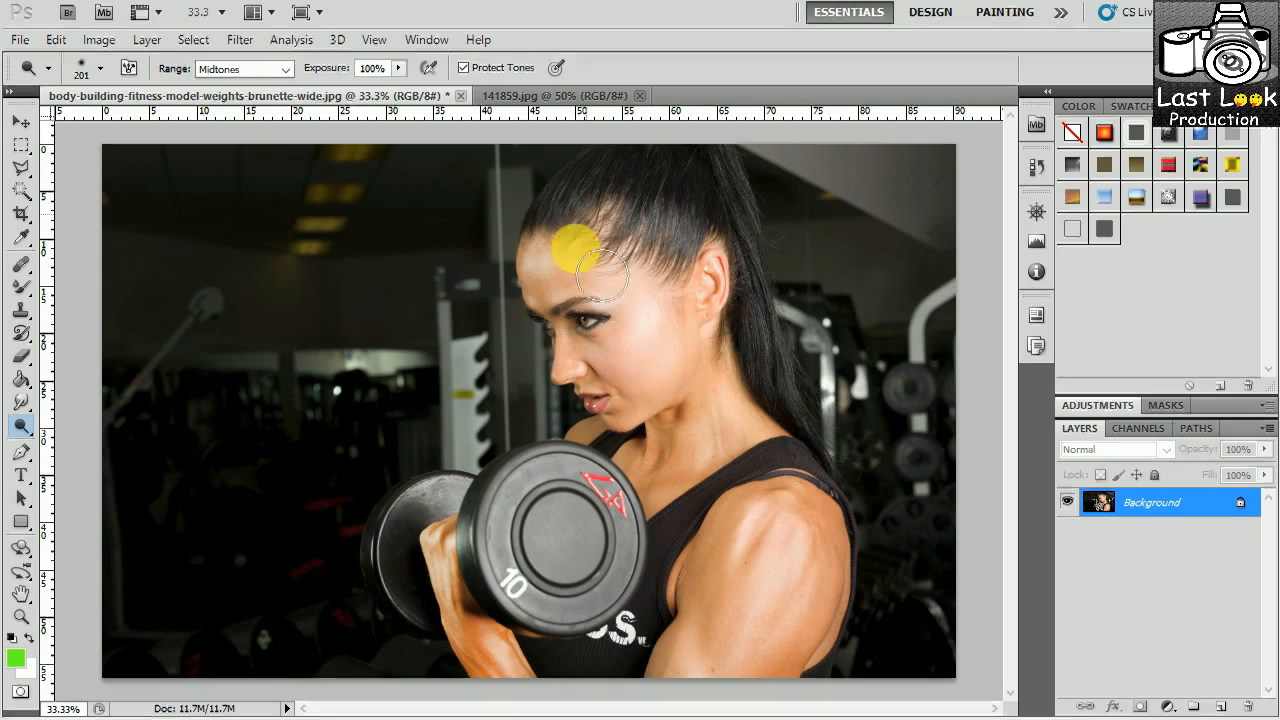
Compare the original snapshot of the gym photo with its dodged version in the history, ending on the dodged state
left_click(1036, 167)
scroll(930, 212, "up", 10)
left_click(914, 187)
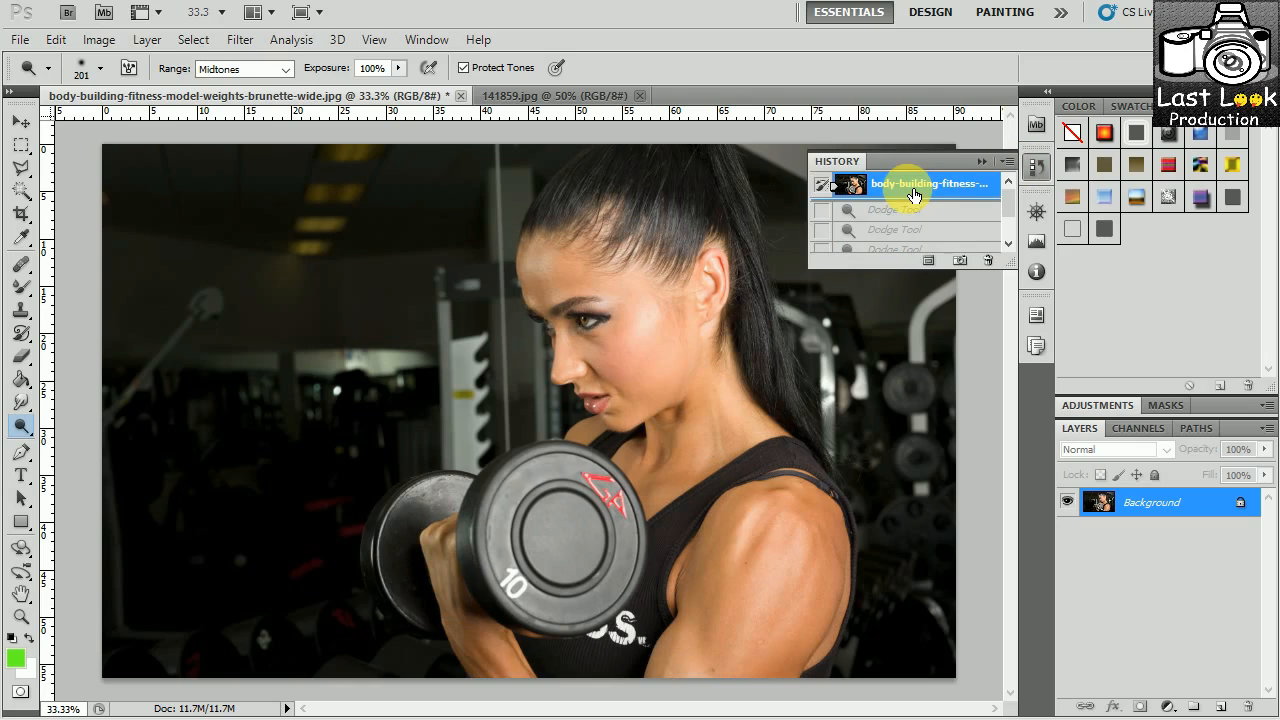
scroll(1005, 244, "down", 3)
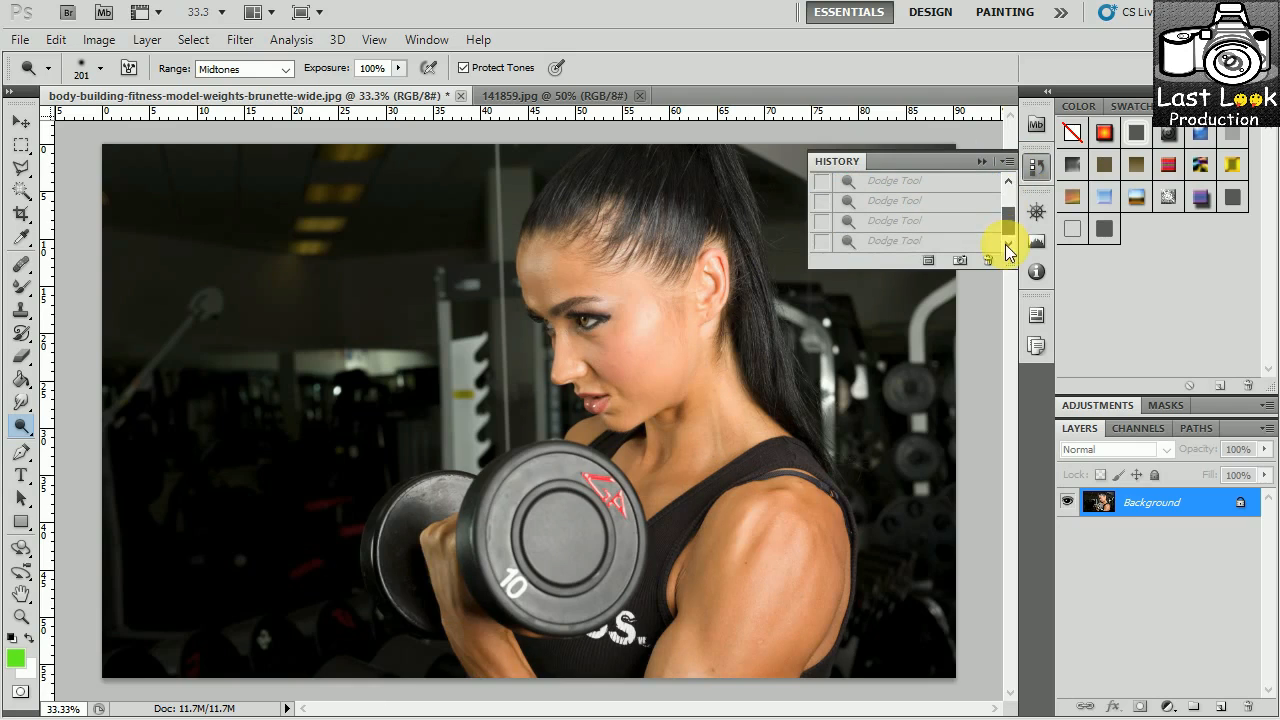
left_click(938, 242)
left_click(982, 164)
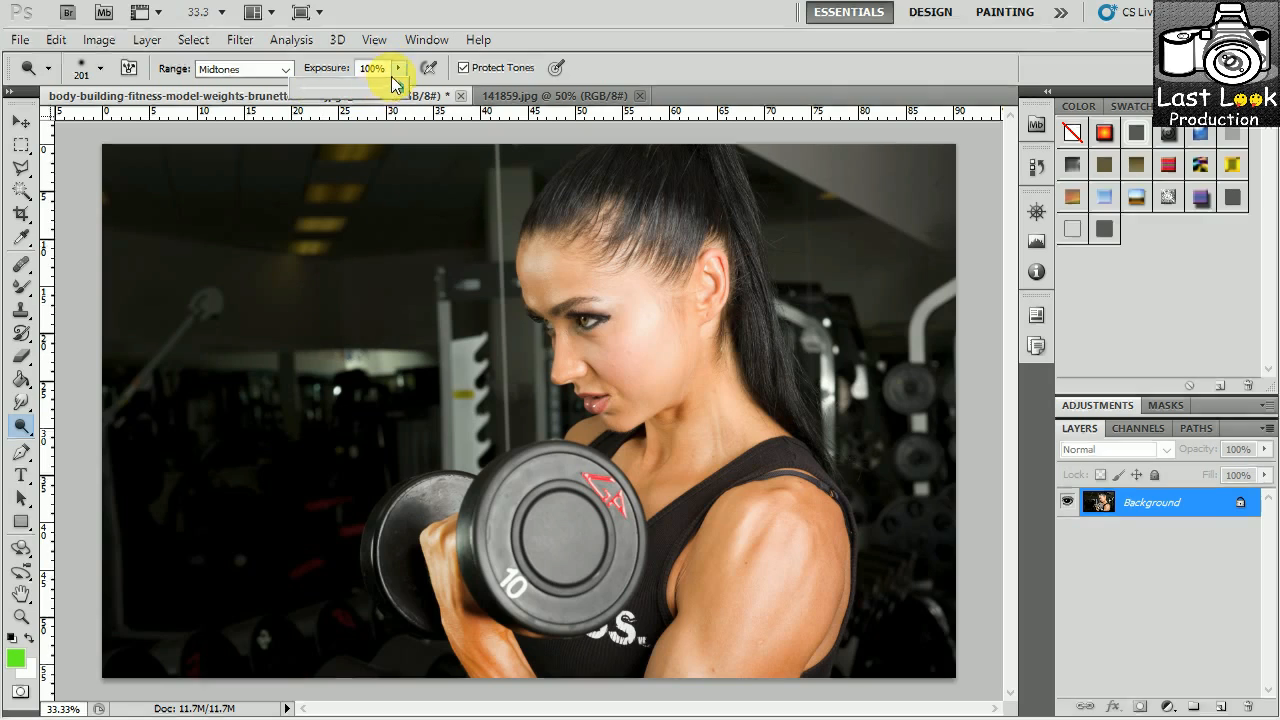
left_click(400, 68)
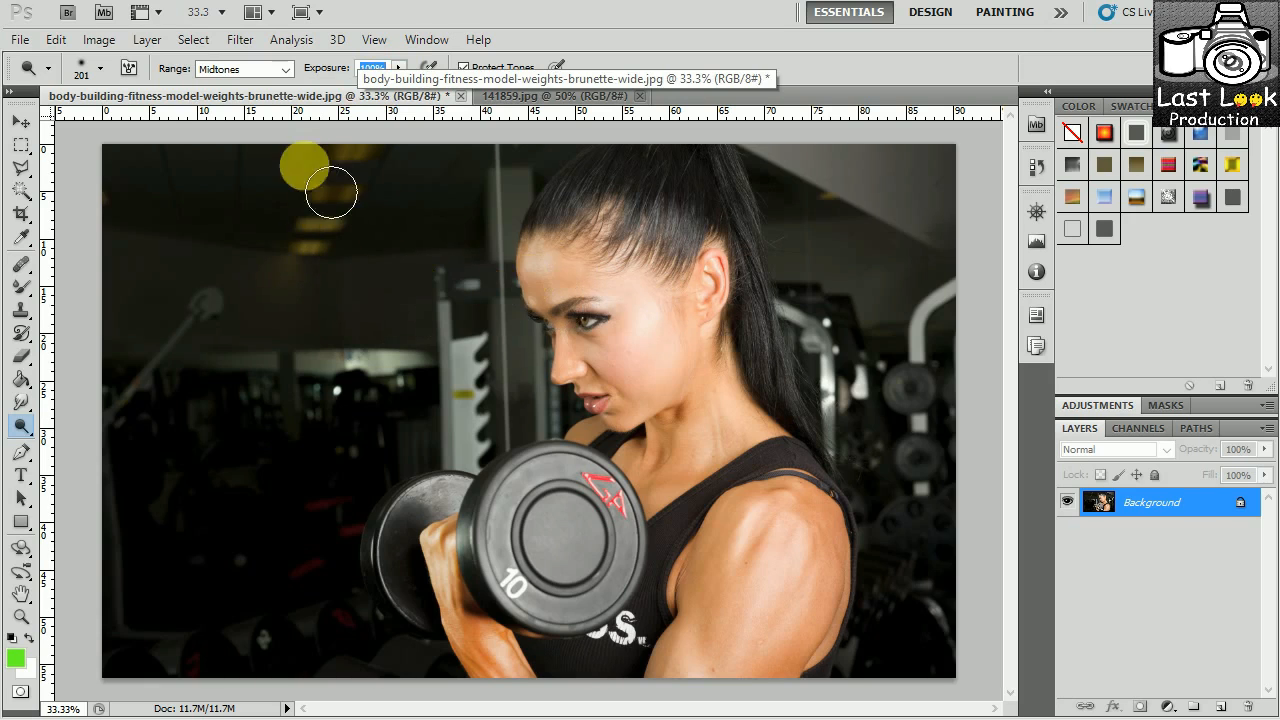
In 141859.jpg, brighten the skin of the woman's face with Dodge strokes at 100% exposure
left_click(515, 92)
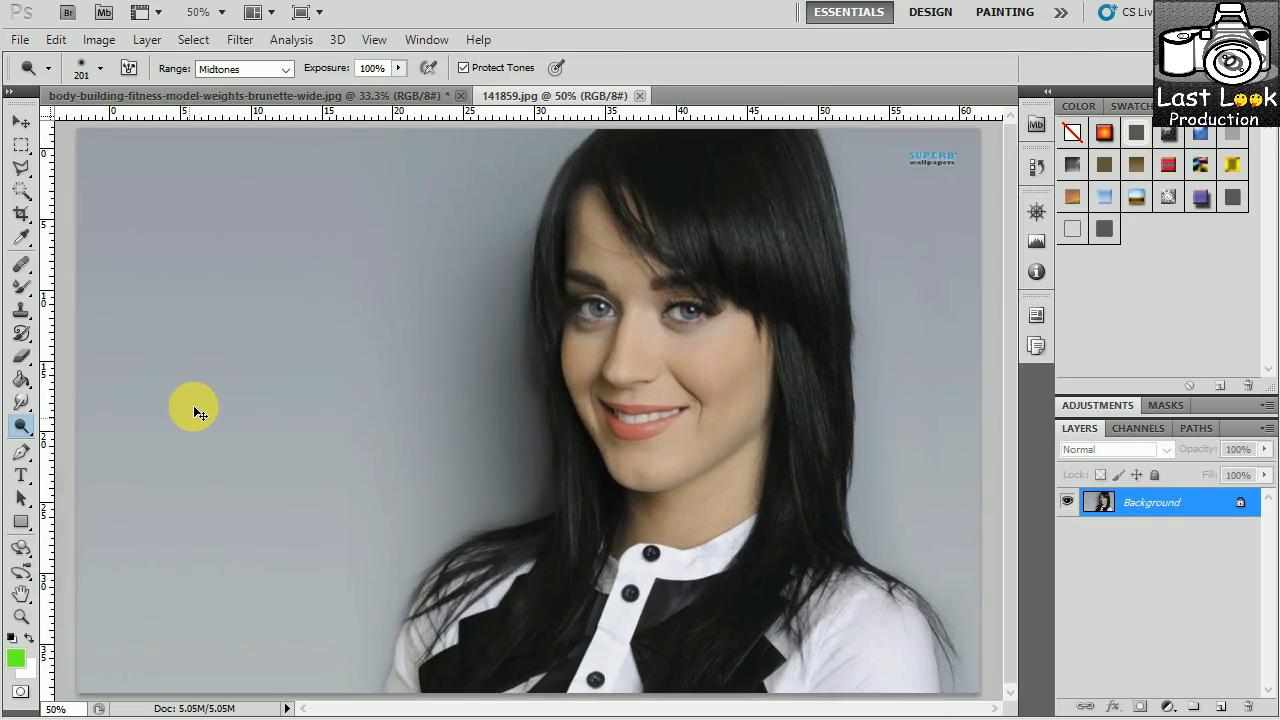
key("ctrl+plus")
key("ctrl+plus")
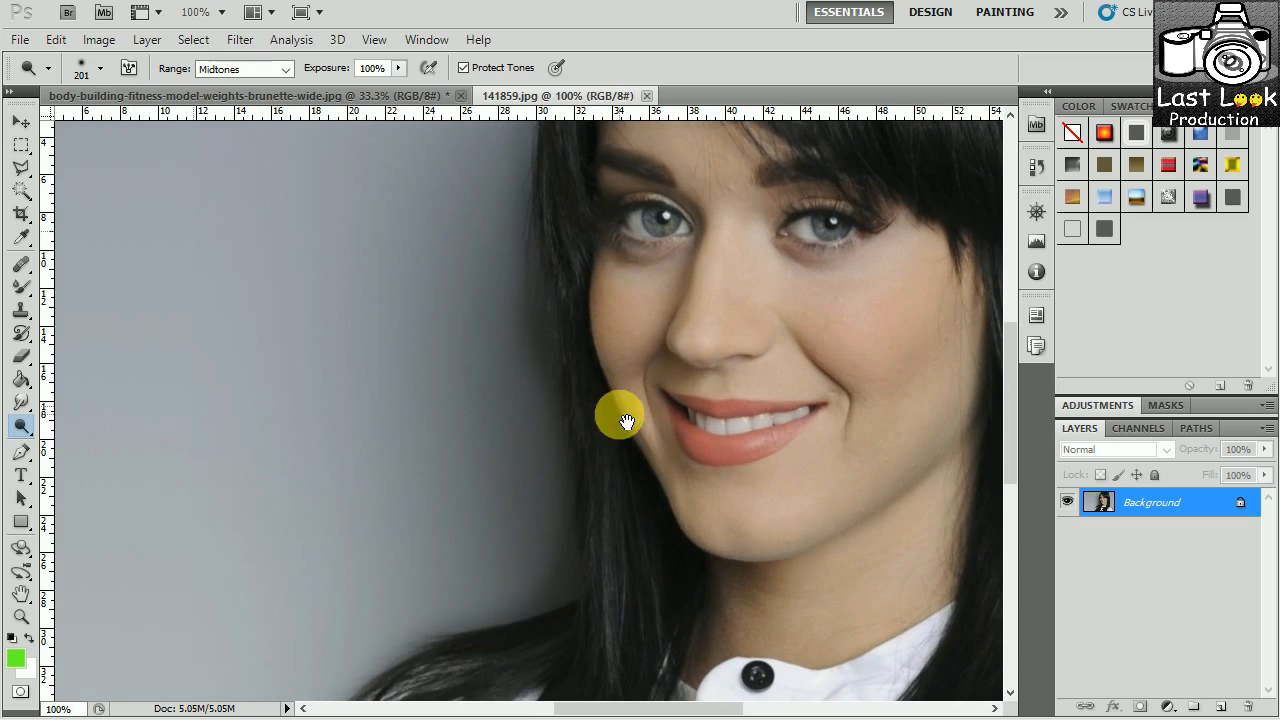
left_click_drag(626, 421, 480, 423)
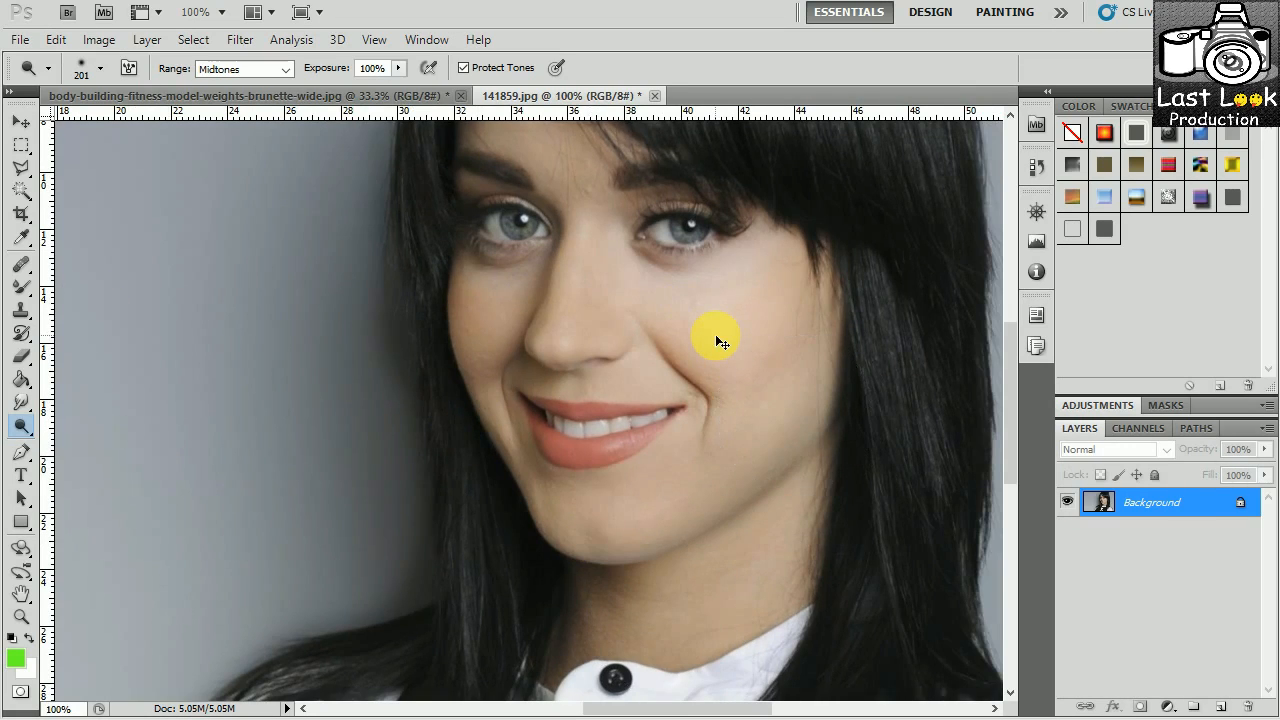
key("ctrl+minus")
key("ctrl+minus")
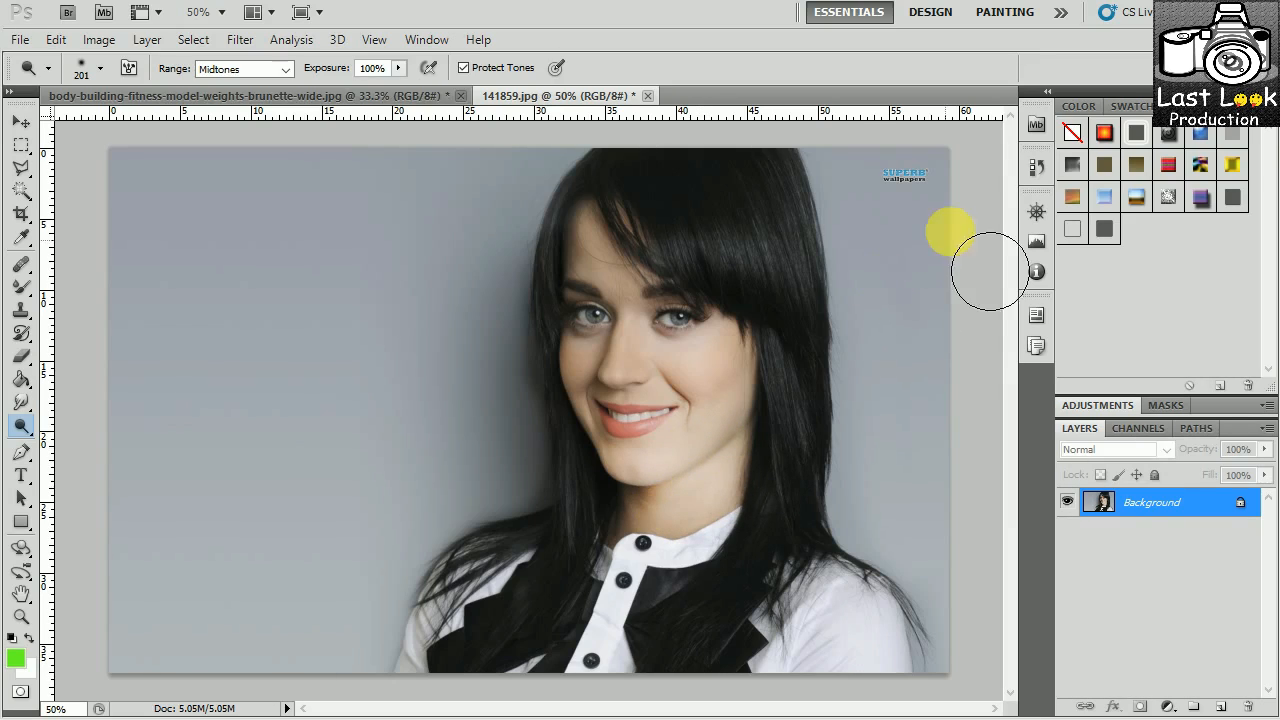
Revert 141859.jpg to its original snapshot and return to the gym photo
left_click(1036, 167)
scroll(943, 194, "up", 2)
left_click(942, 196)
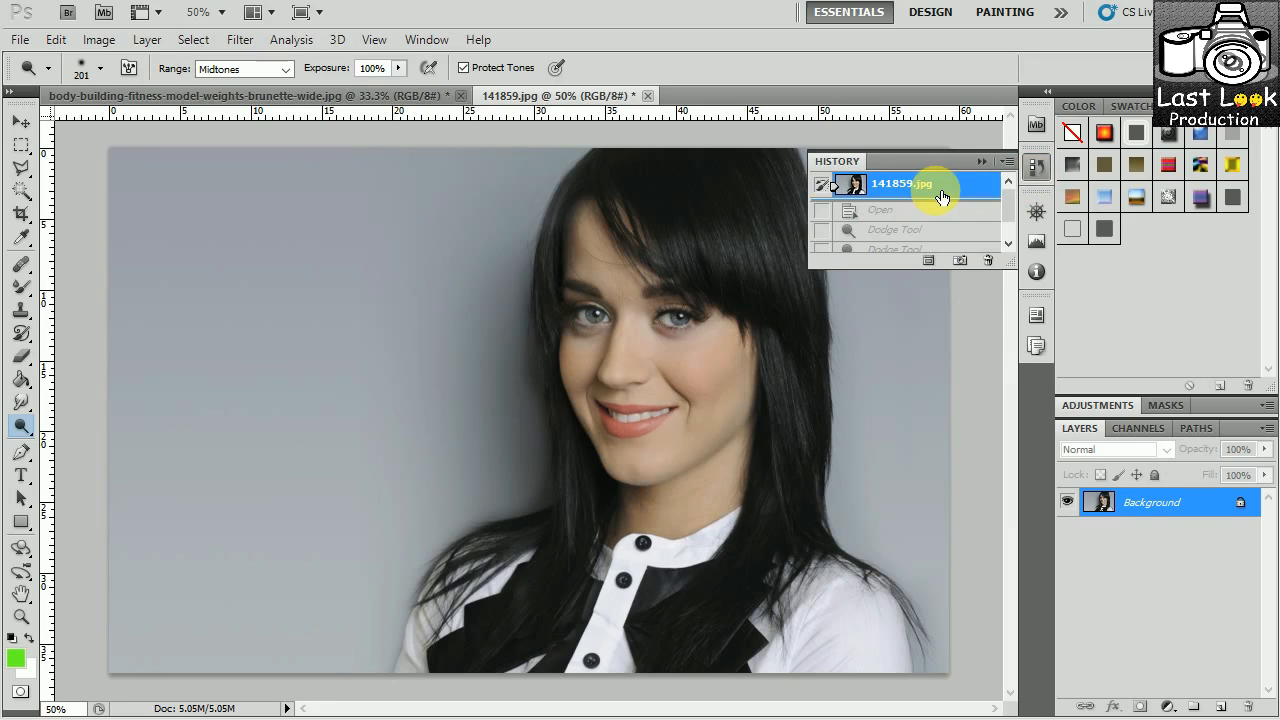
left_click(981, 163)
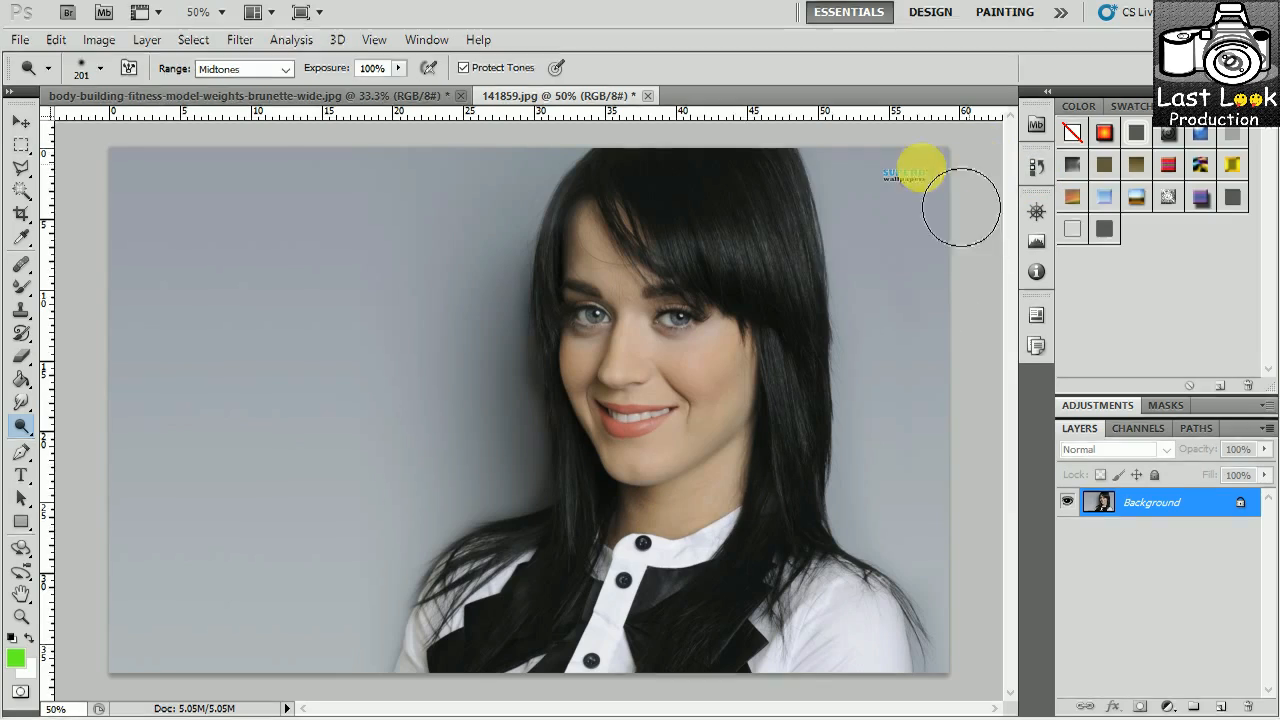
left_click(264, 98)
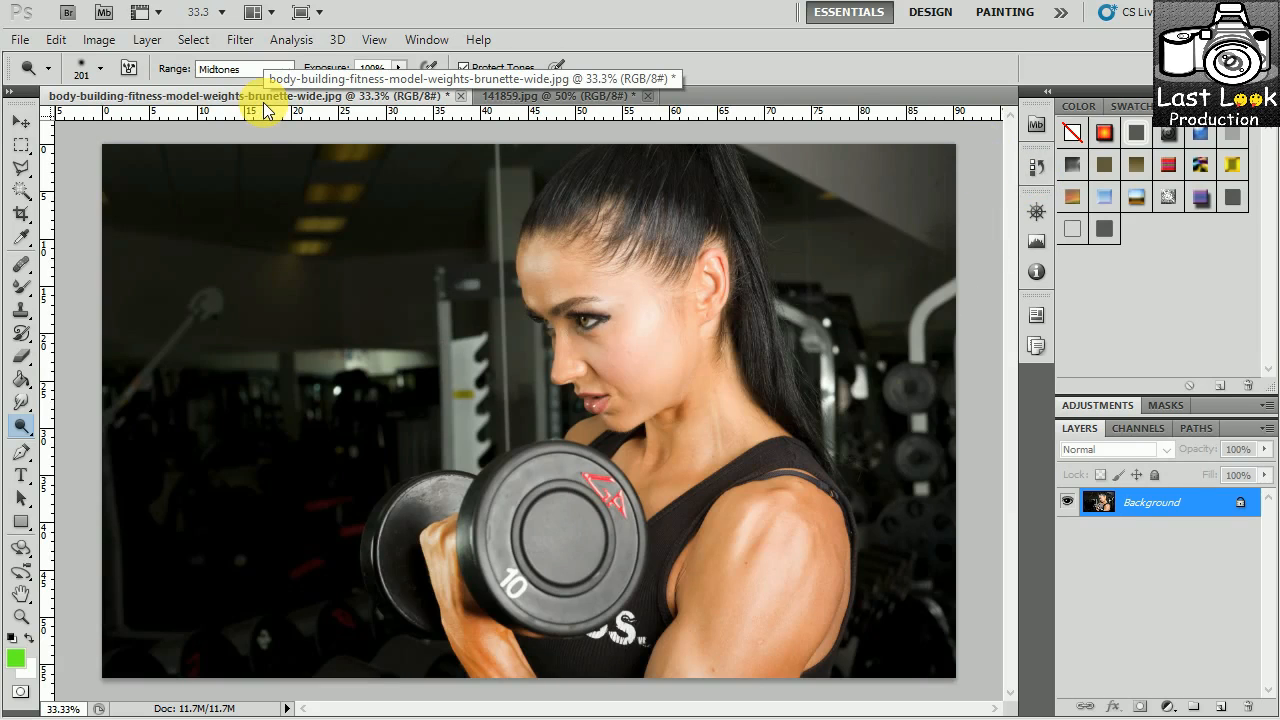